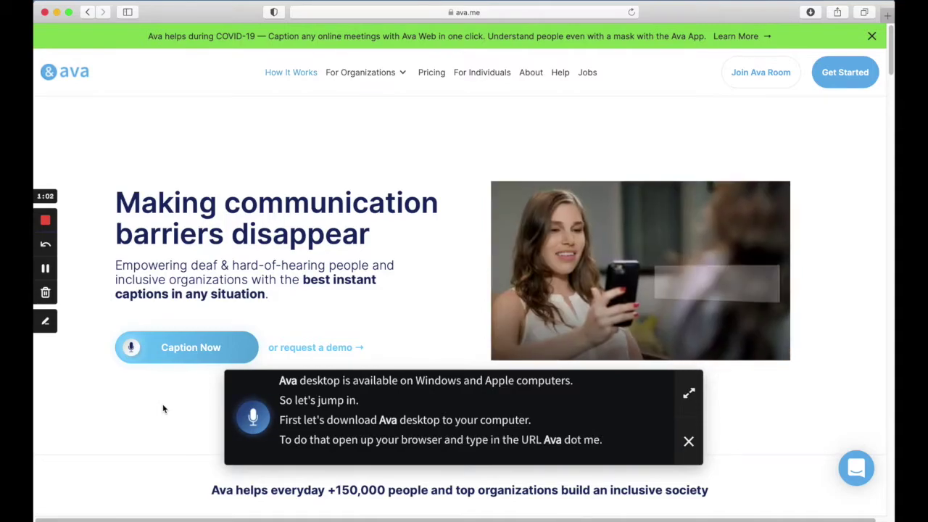
Load ava.me/captions in Safari to download Ava-1.1.0.dmg, then open the installer.
click(480, 12)
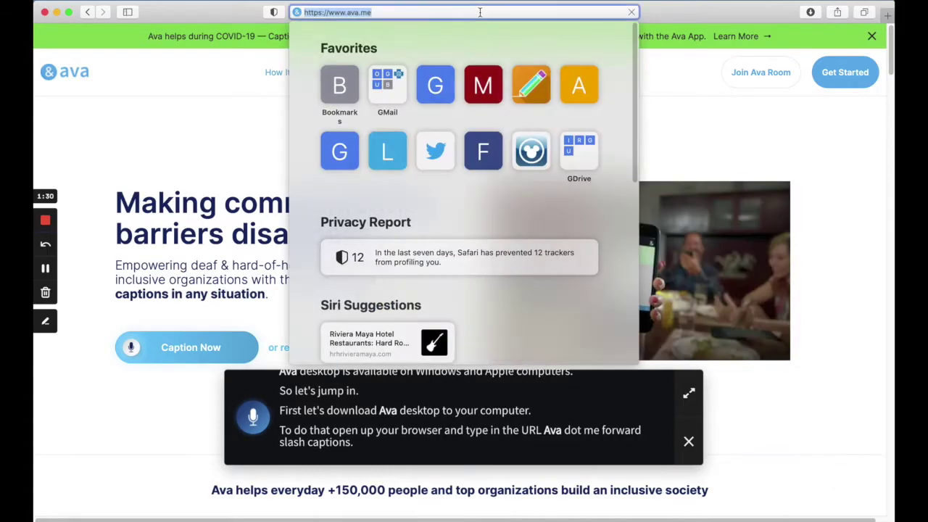
text(ava.me/captio)
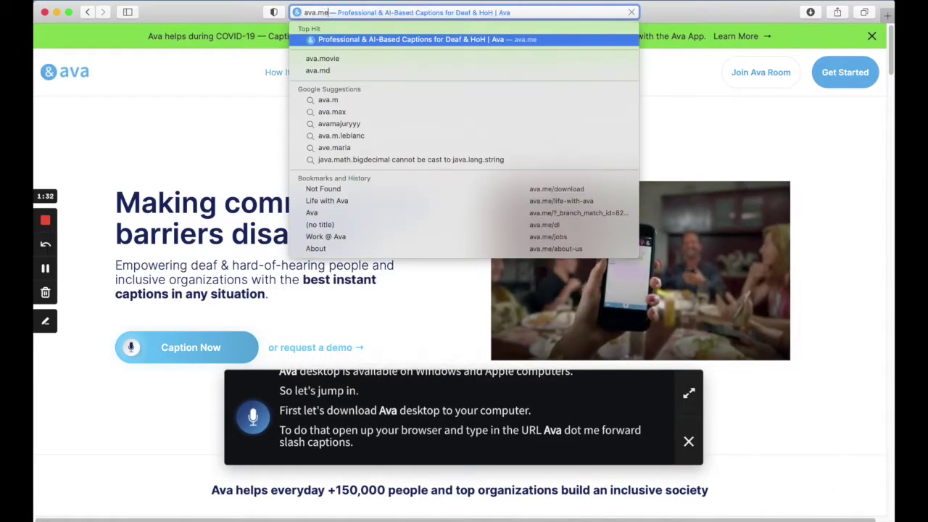
text(ns)
key(Return)
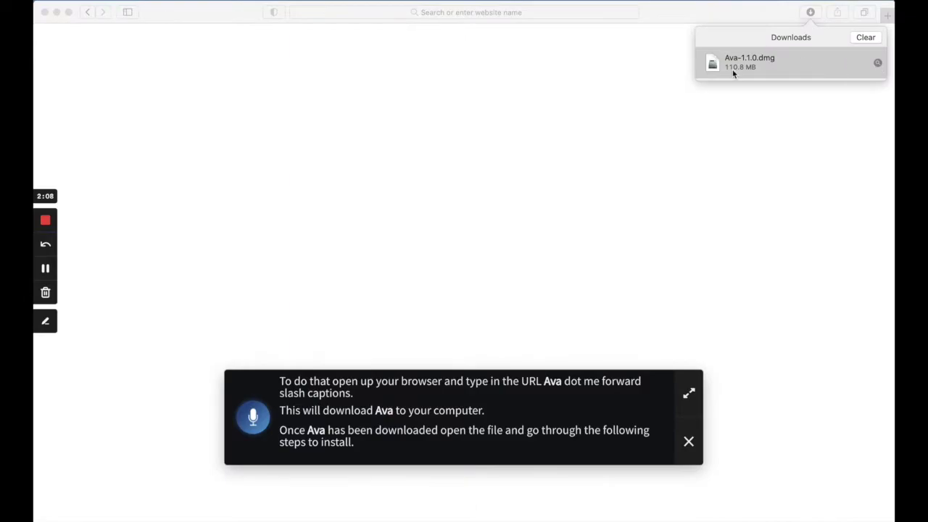
click(732, 72)
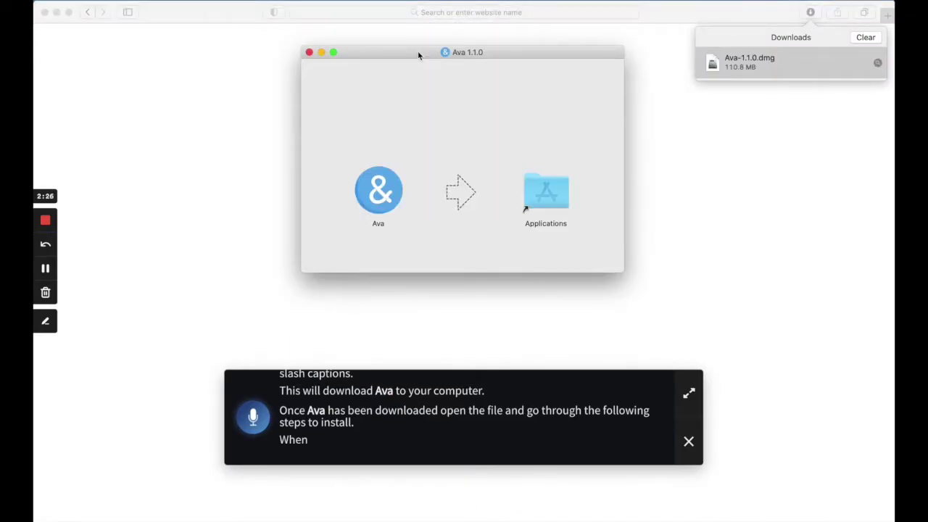
Copy Ava into Applications from the disk image and launch it, confirming the downloaded-app prompt.
click(395, 194)
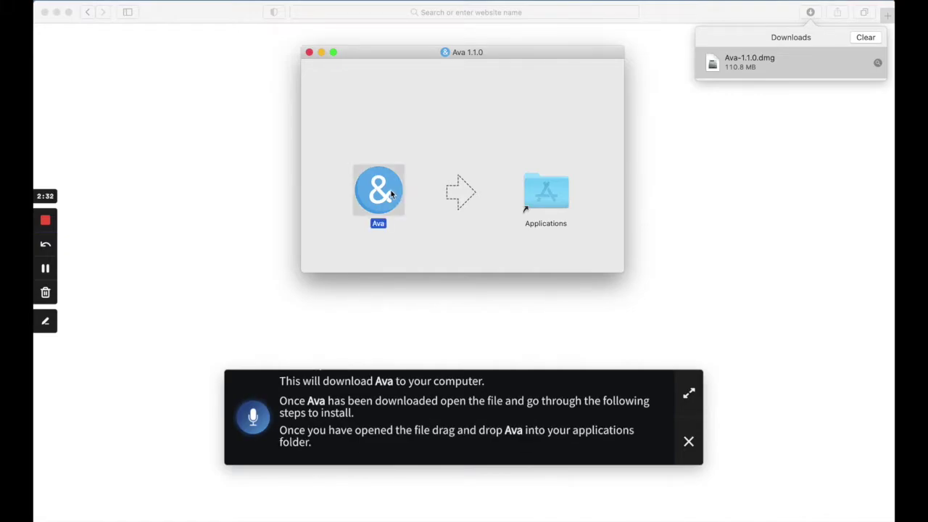
drag(391, 194, 545, 190)
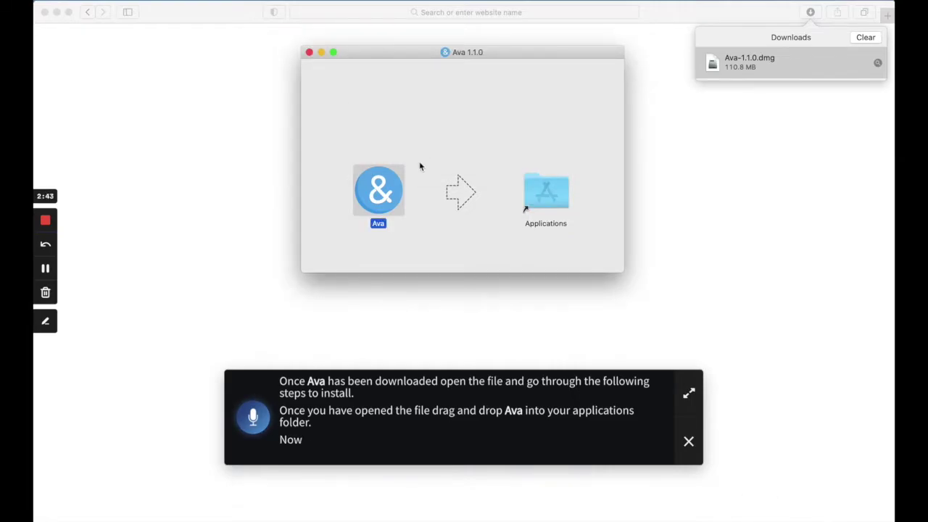
double_click(397, 194)
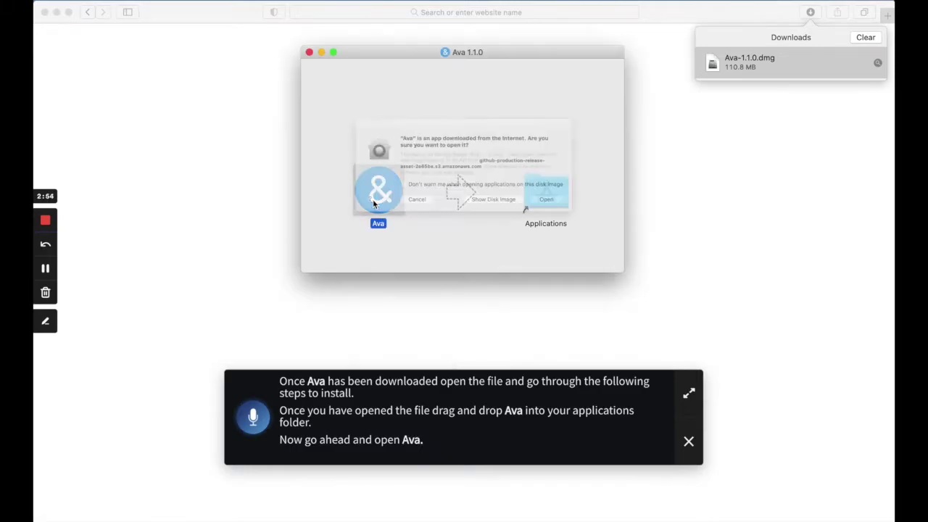
click(583, 216)
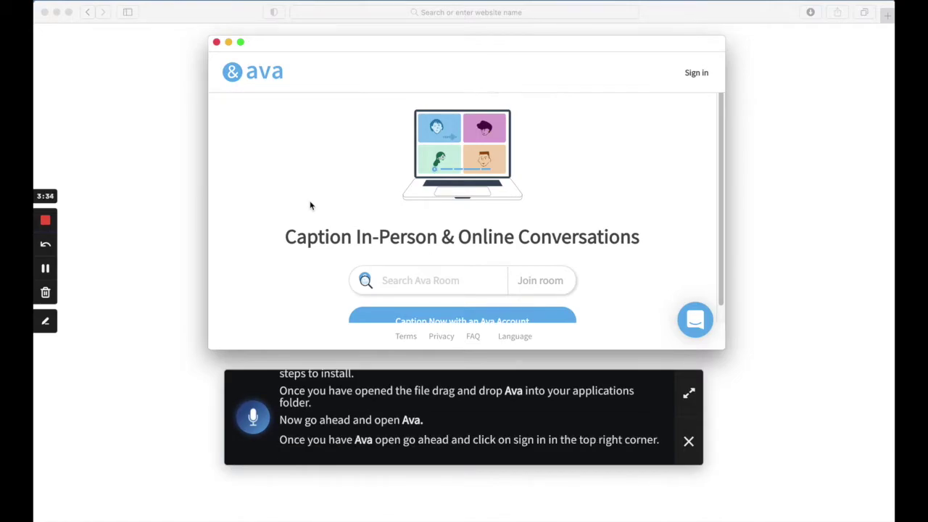
Sign in to Ava with a work email address and the account password.
click(690, 75)
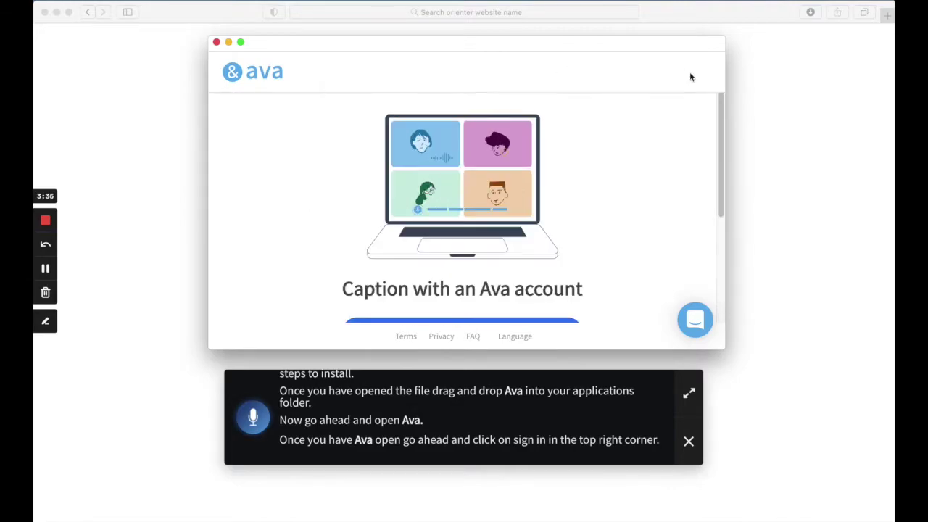
scroll(580, 180, down, 5)
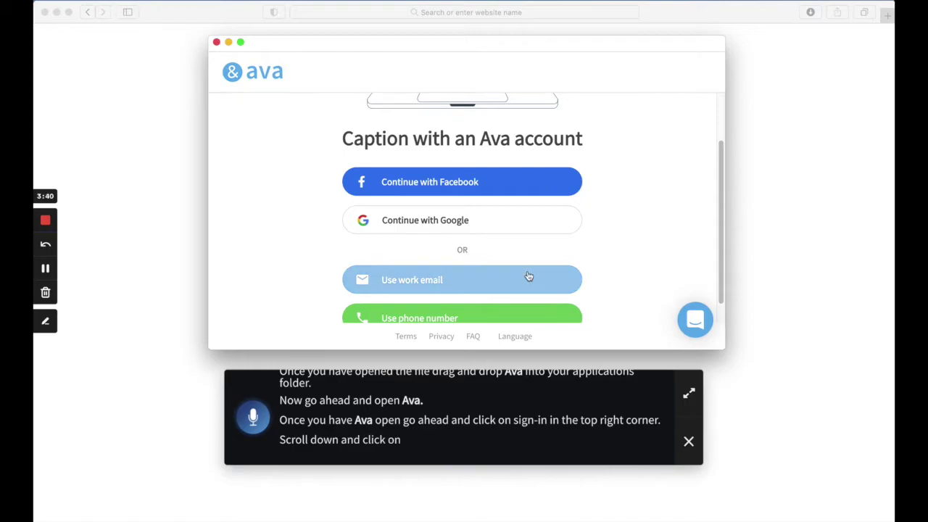
click(528, 277)
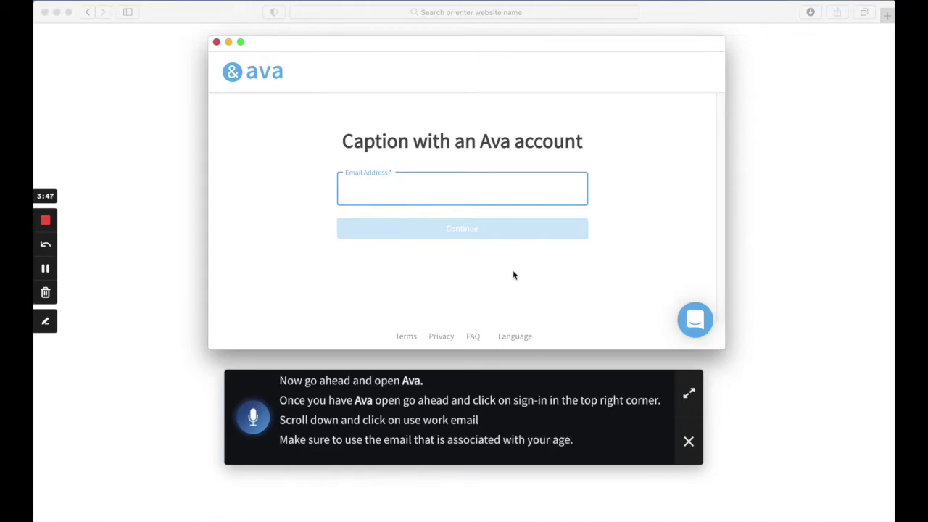
key(Return)
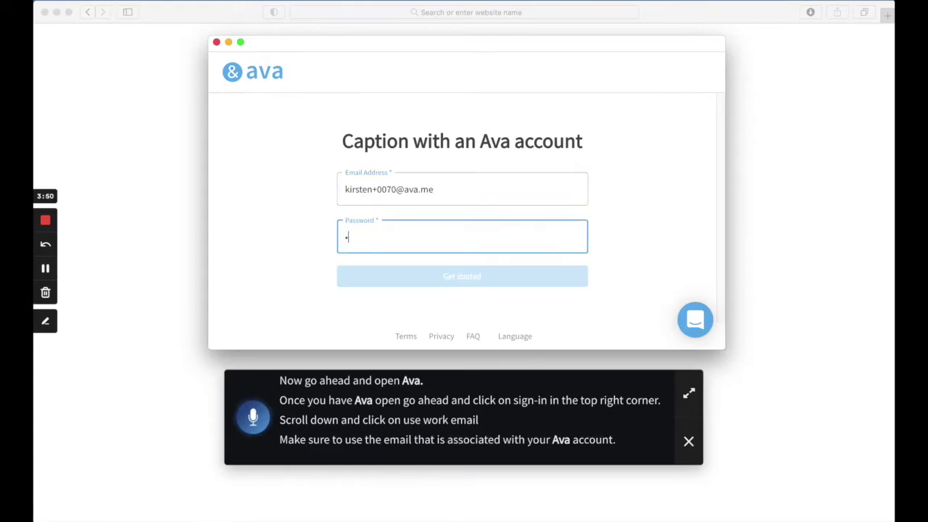
text(•••)
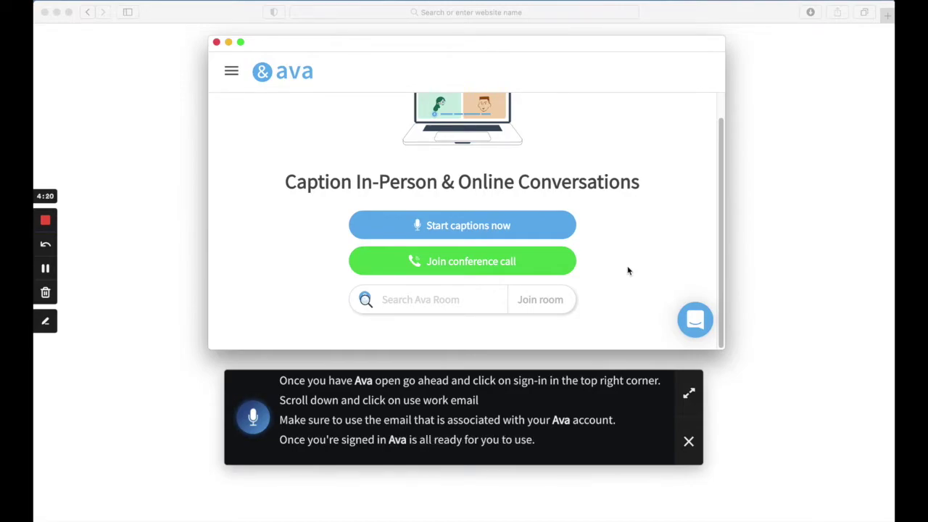
scroll(628, 270, up, 3)
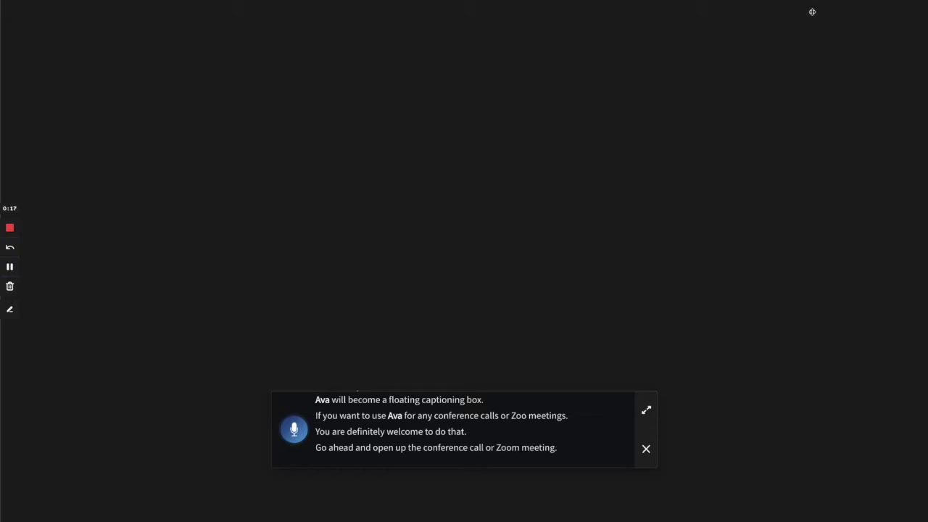
Launch Zoom via Spotlight, start a new meeting, and raise the computer volume to maximum.
key(super+space)
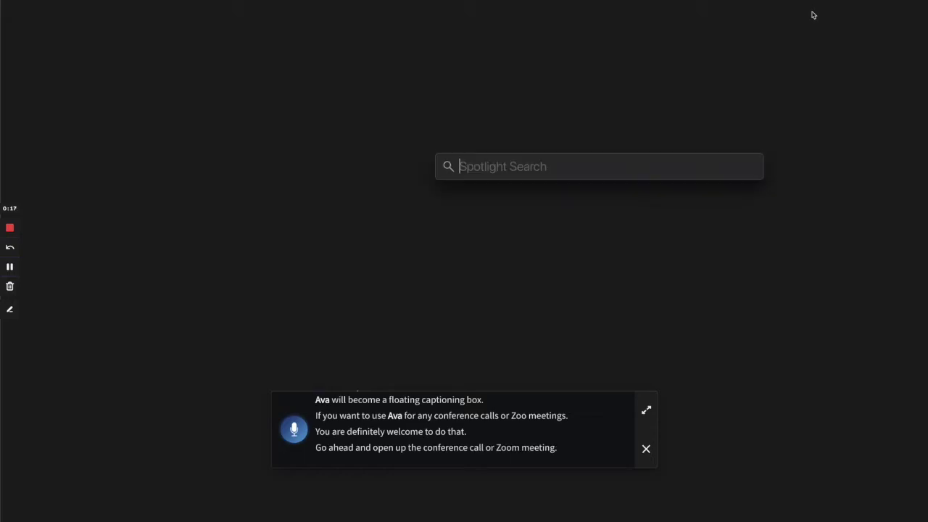
text(zoom.us)
key(Return)
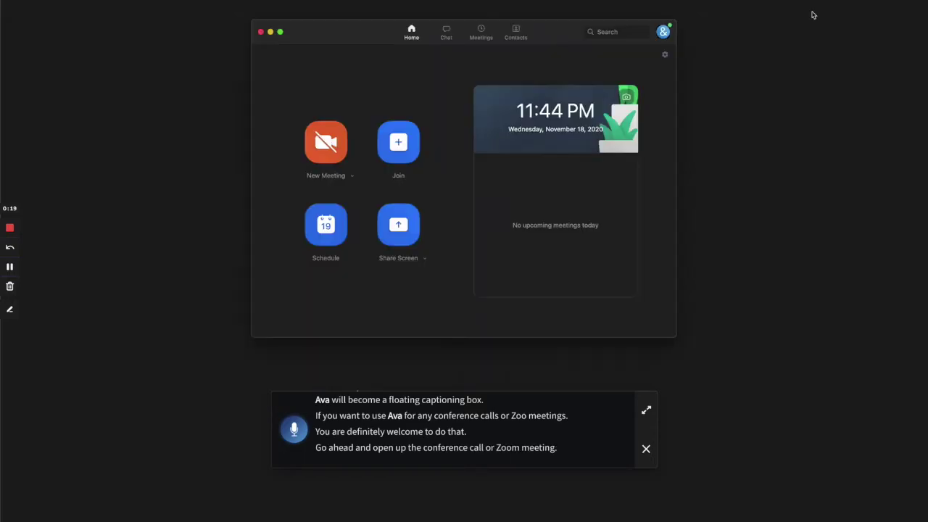
click(325, 142)
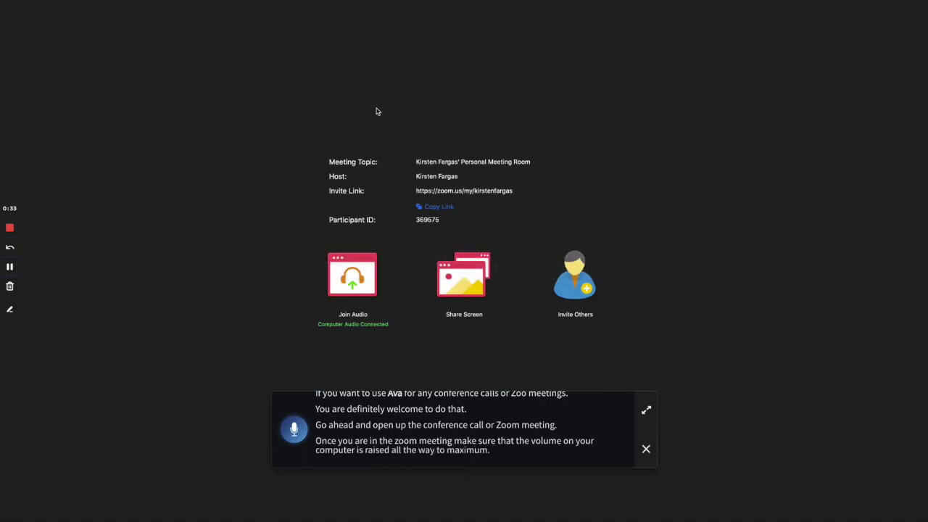
key(XF86AudioRaiseVolume)
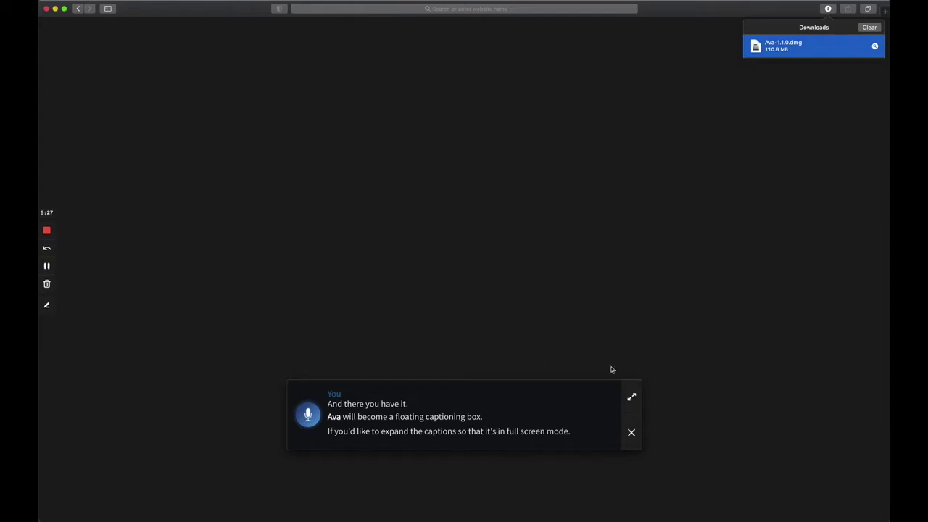
Expand captions to the full transcript and post the typed message 'I'd like to type to talk'.
click(631, 398)
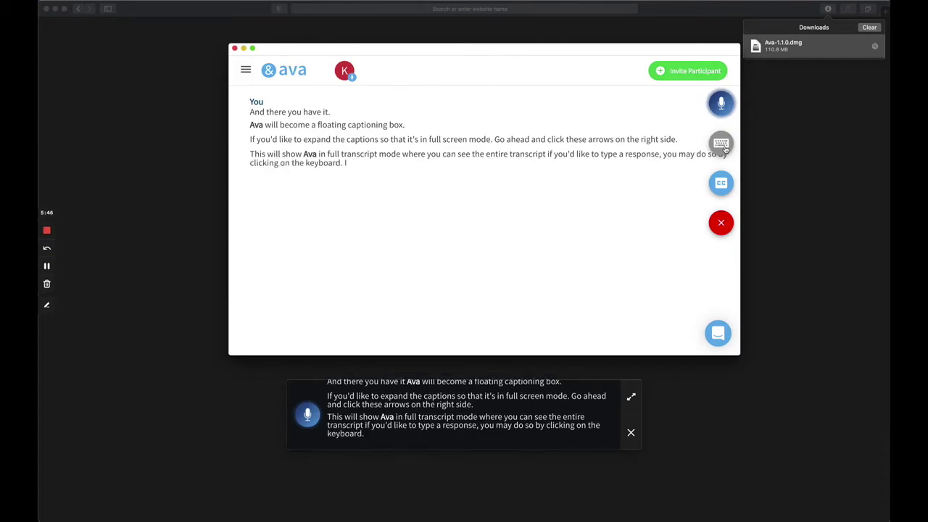
click(722, 145)
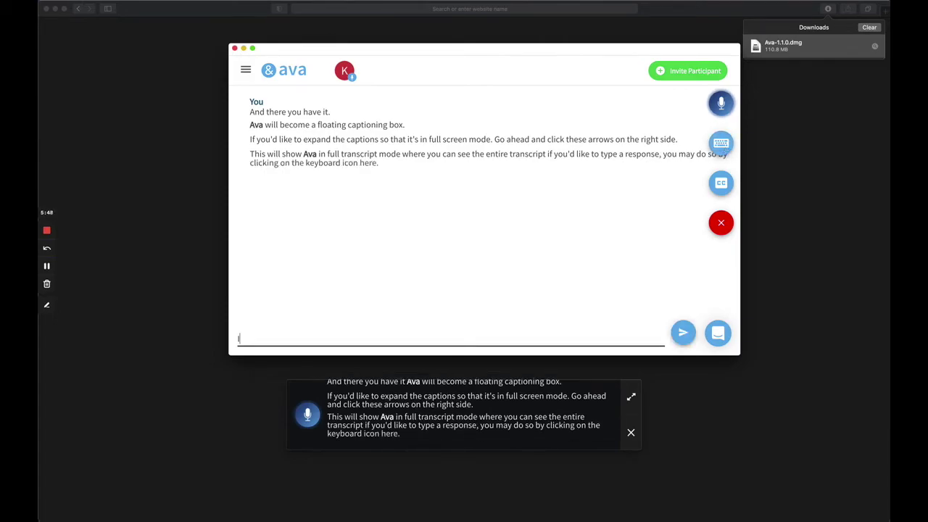
text(I'd like to type to talk!)
click(684, 333)
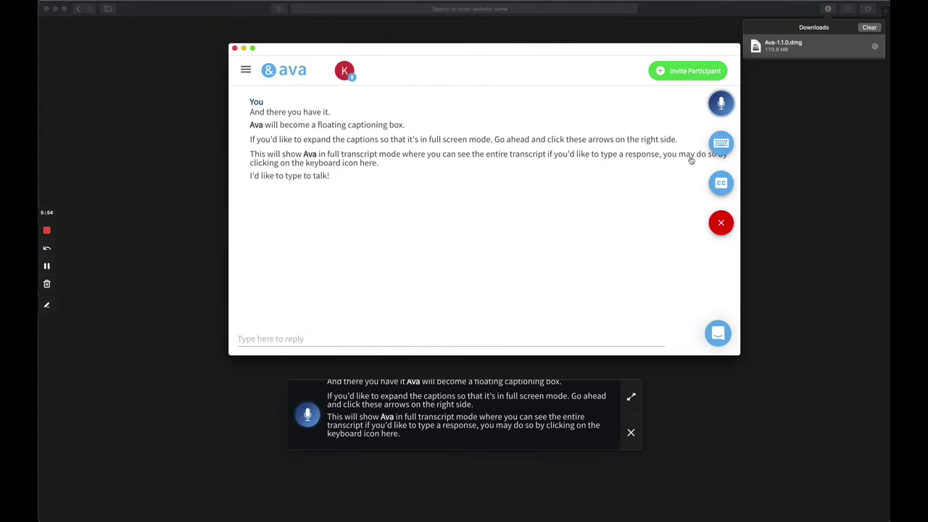
click(728, 143)
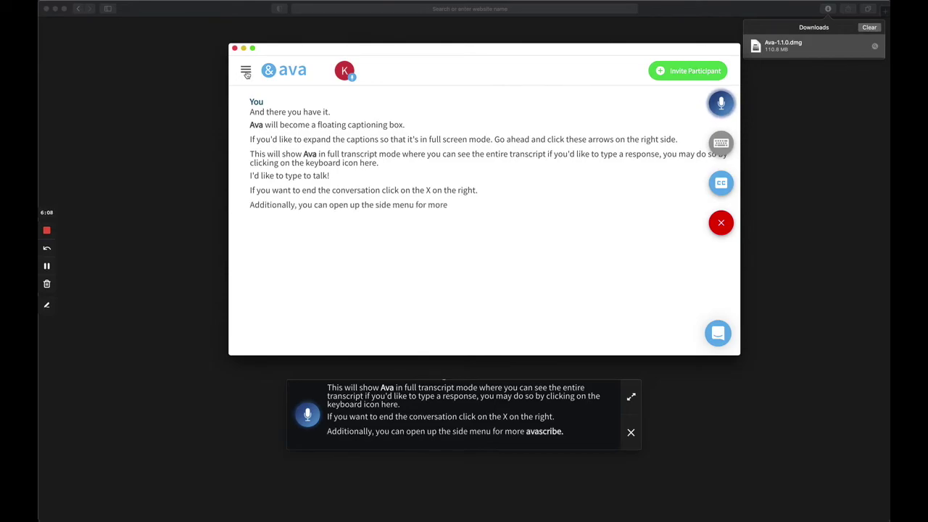
Open the side menu of caption options, then end the conversation and close the room.
click(245, 72)
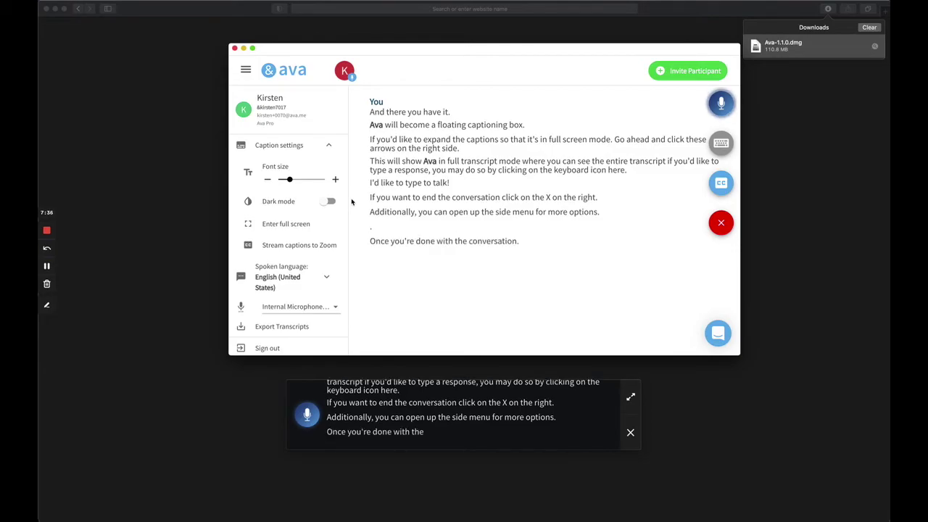
click(719, 225)
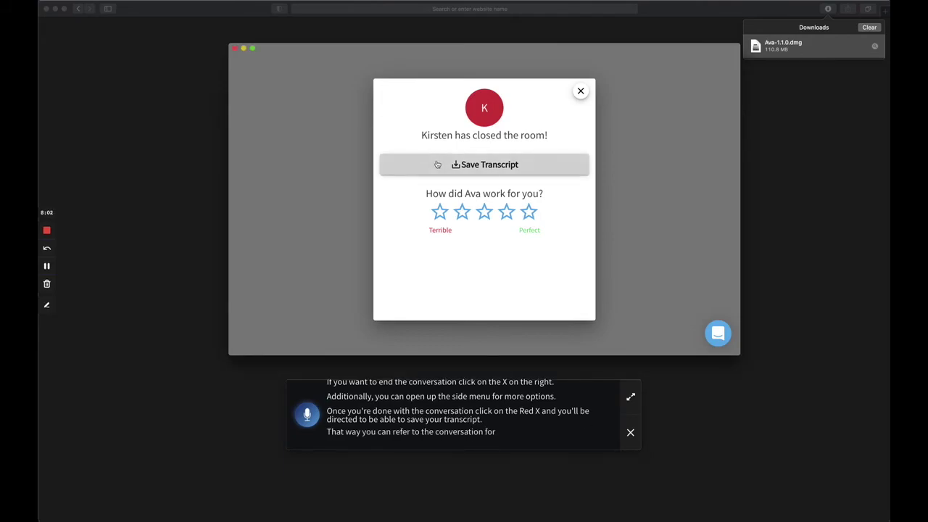
Save the transcript to Downloads, close the room-closed dialog, and enter a host's Ava name in room search.
click(437, 165)
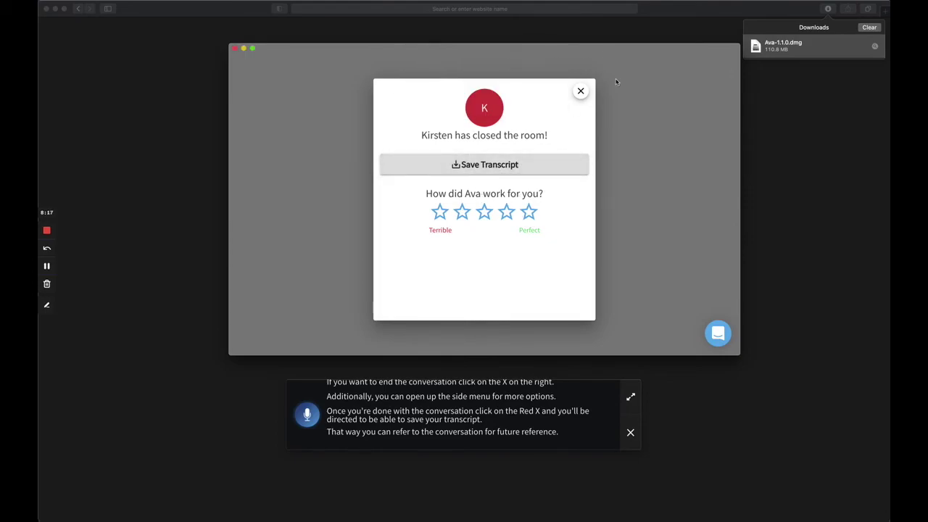
click(579, 91)
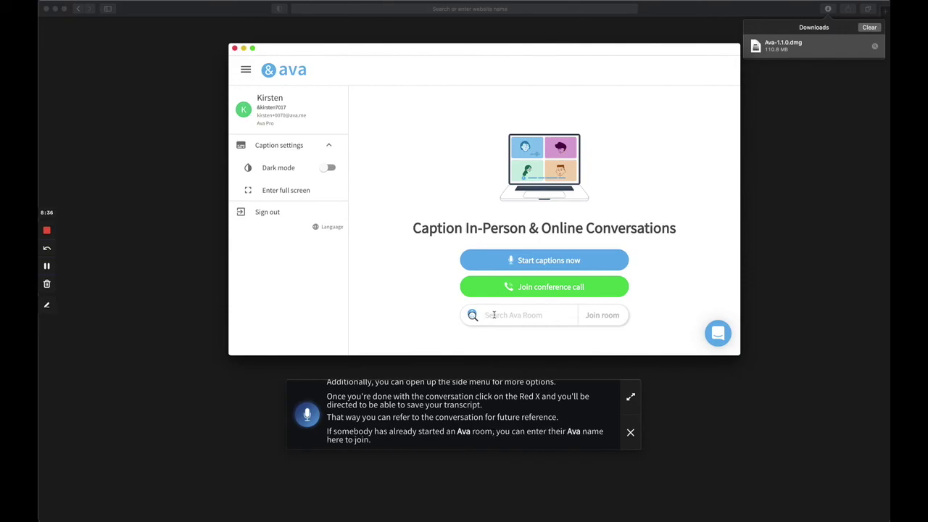
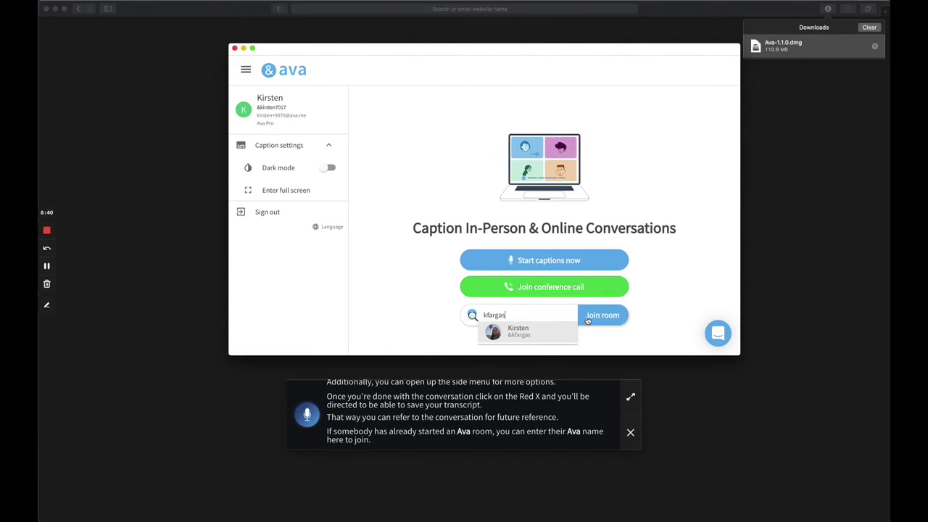
Close the matching-user suggestion, keeping the host's Ava name in the room search field.
click(365, 317)
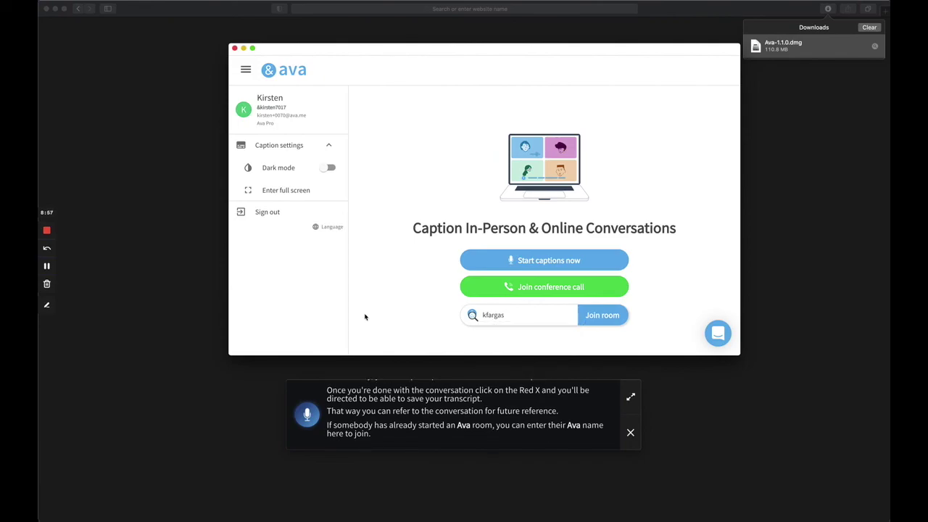